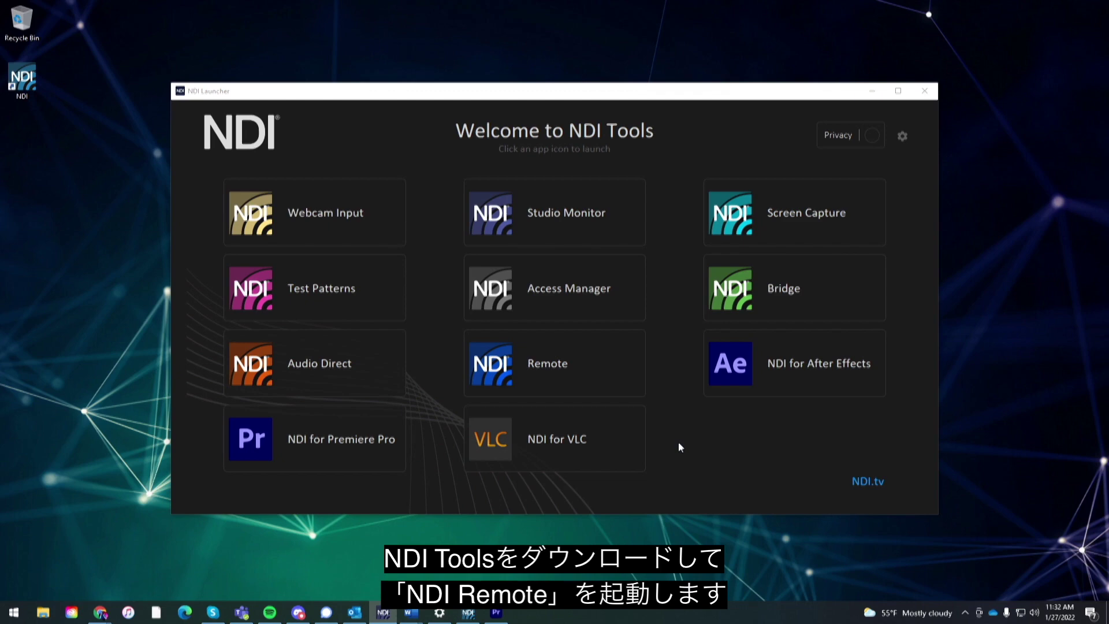
Launch NDI Remote from the launcher to list Remote Connection 1 through 8
left_click(525, 377)
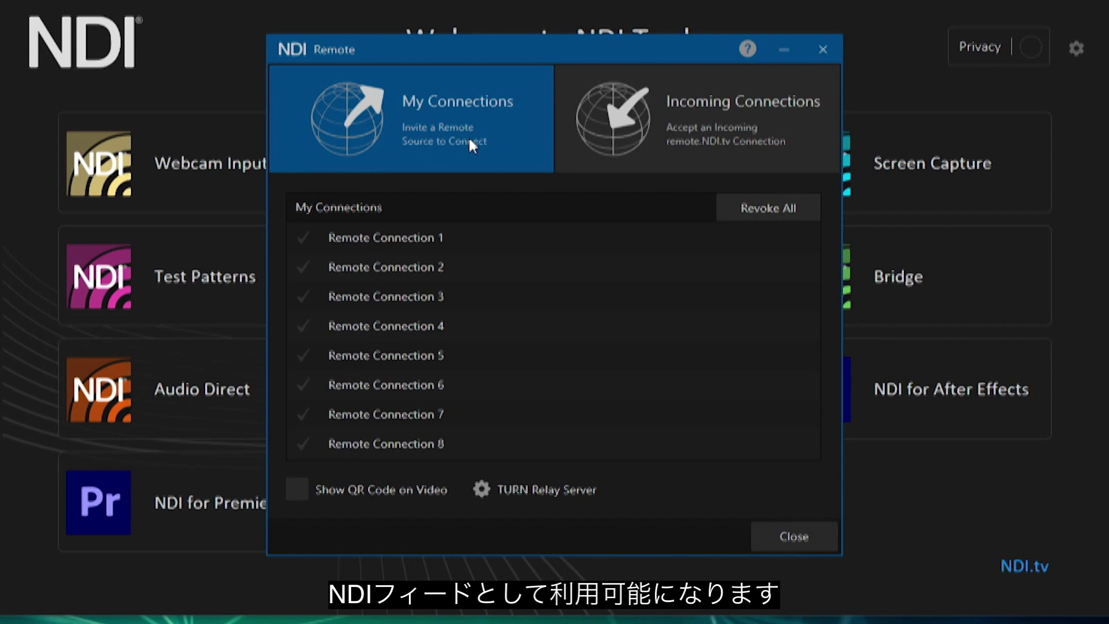
left_click(456, 201)
left_click(413, 235)
left_click(407, 261)
left_click(409, 314)
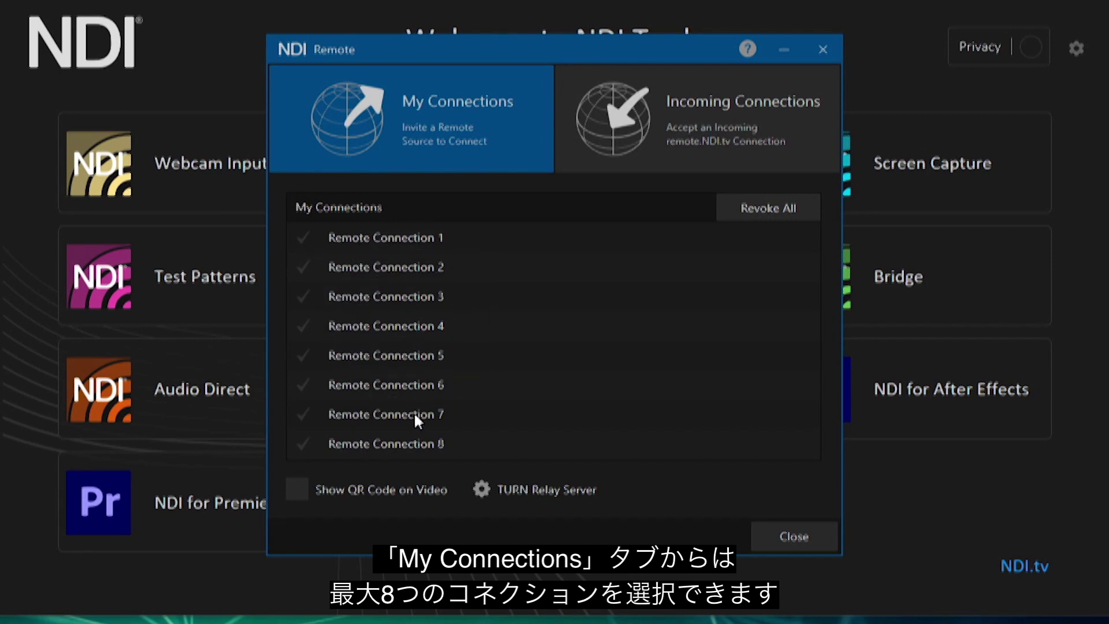
left_click(417, 449)
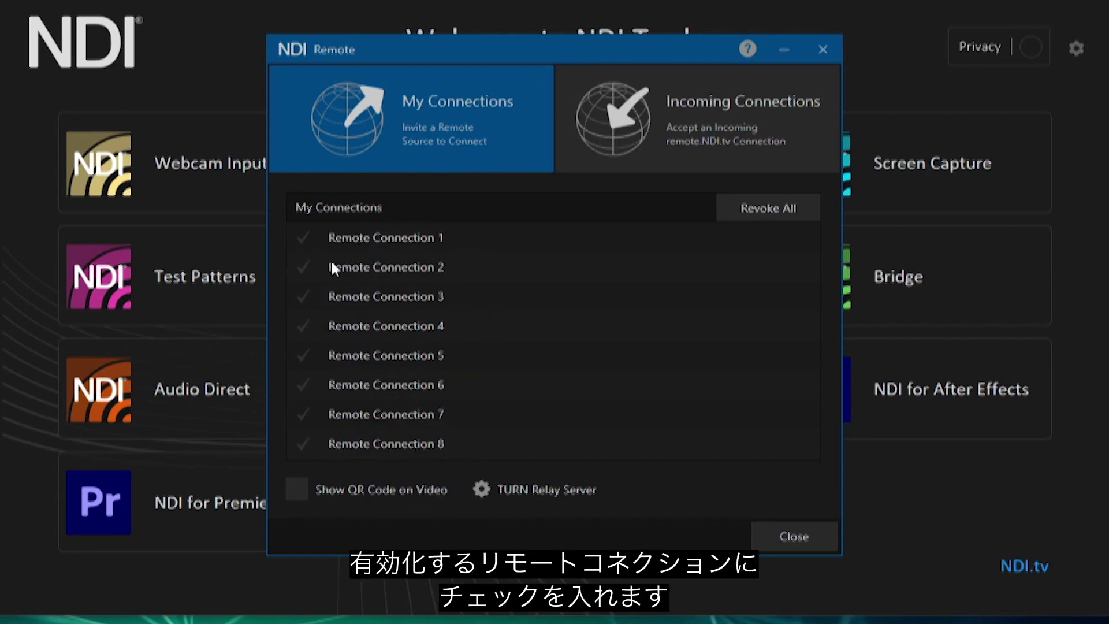
Enable Remote Connection 1, rename it Beach Camera, and bring up its sharing options
left_click(307, 243)
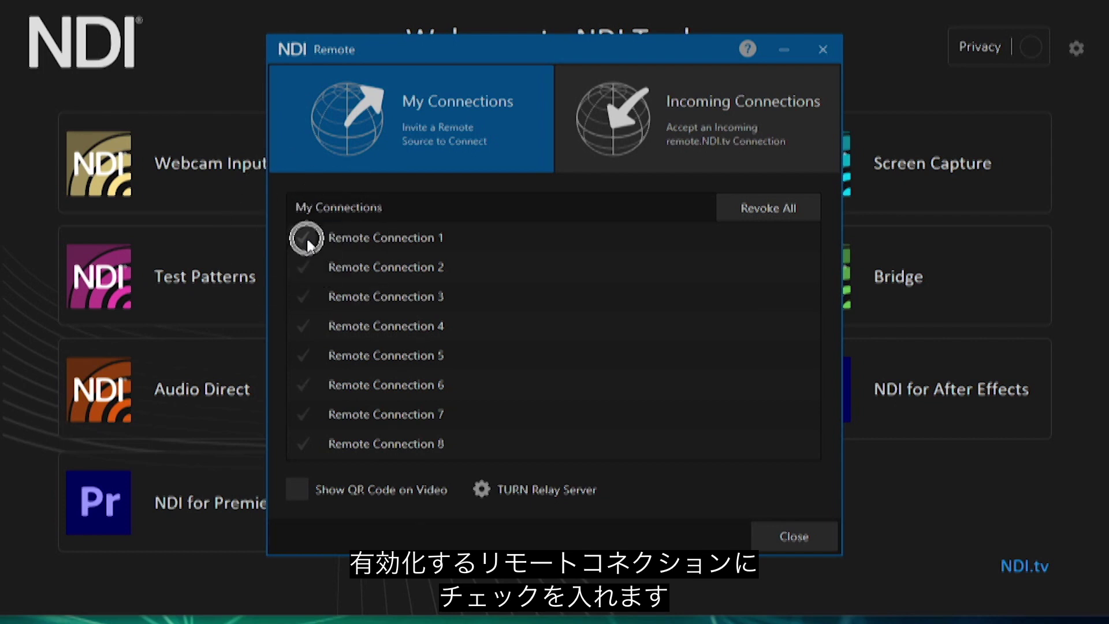
double_click(370, 238)
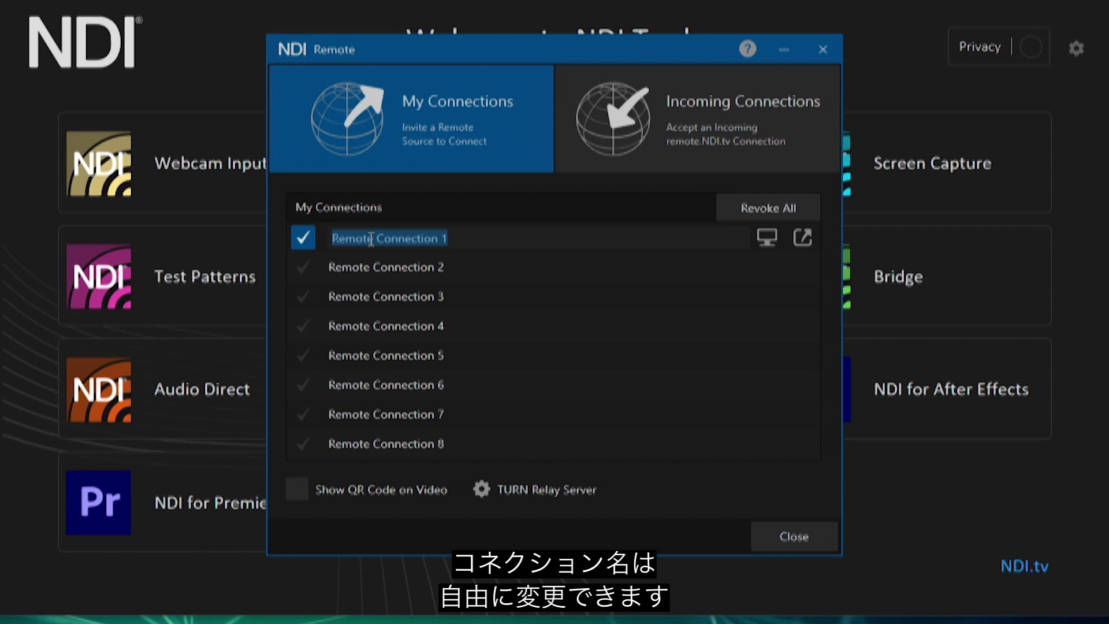
type("Beach C")
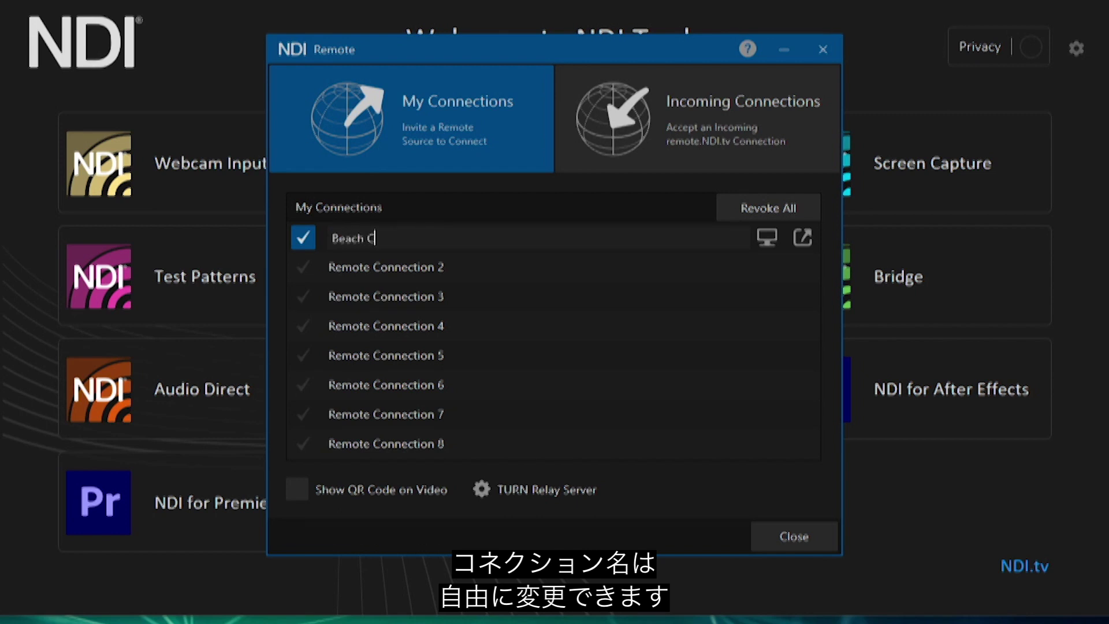
type("amera")
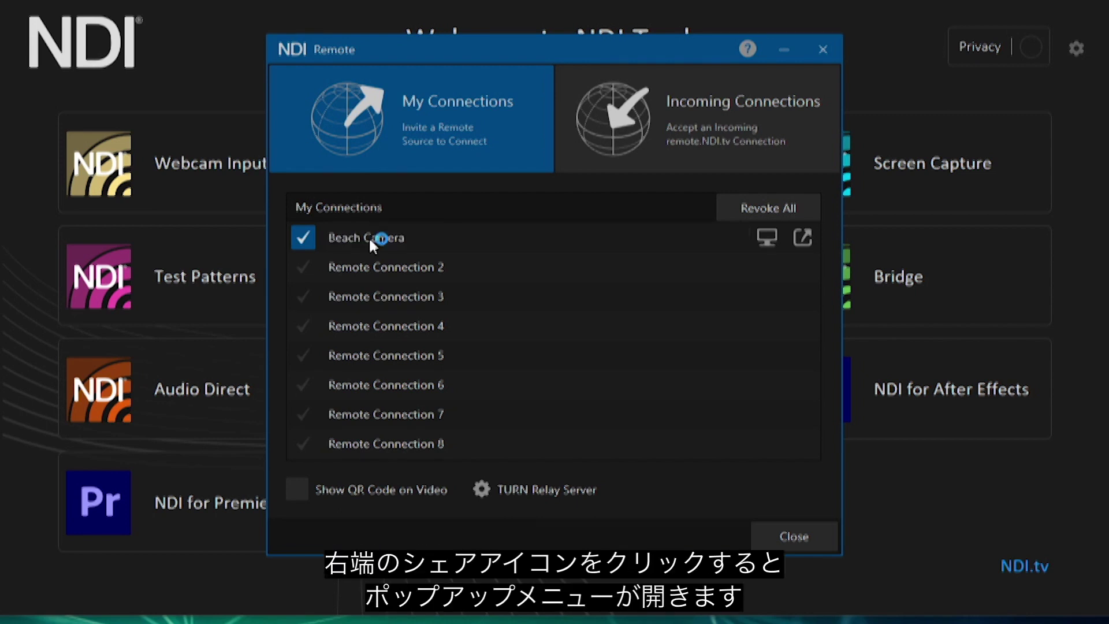
left_click(804, 237)
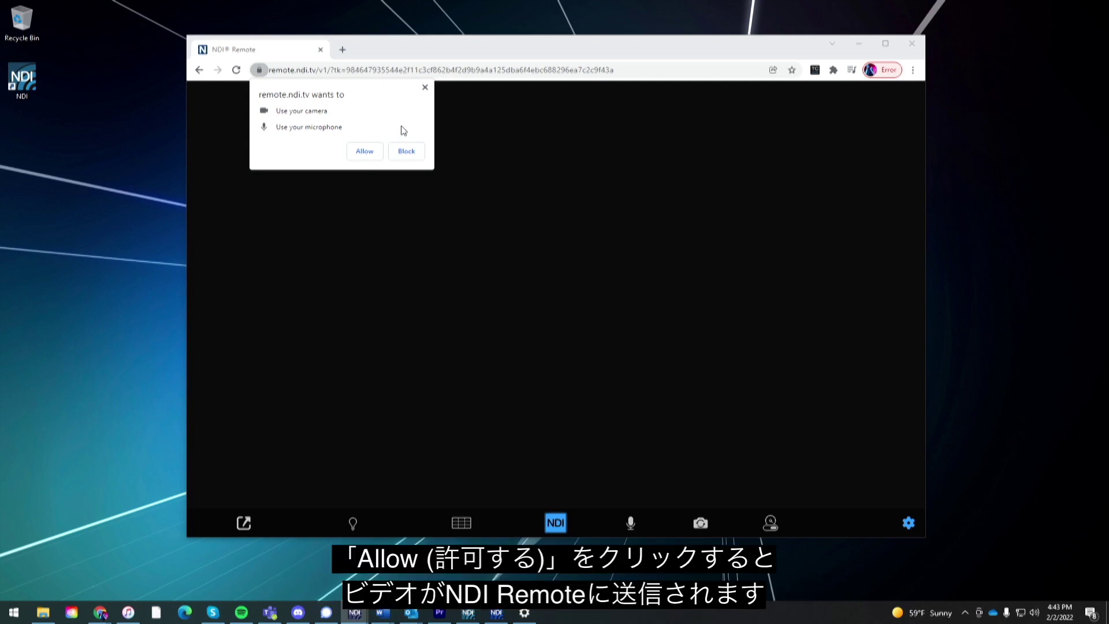
Allow camera and microphone access, add a rule-of-thirds grid, and toggle the mic off and on
left_click(379, 155)
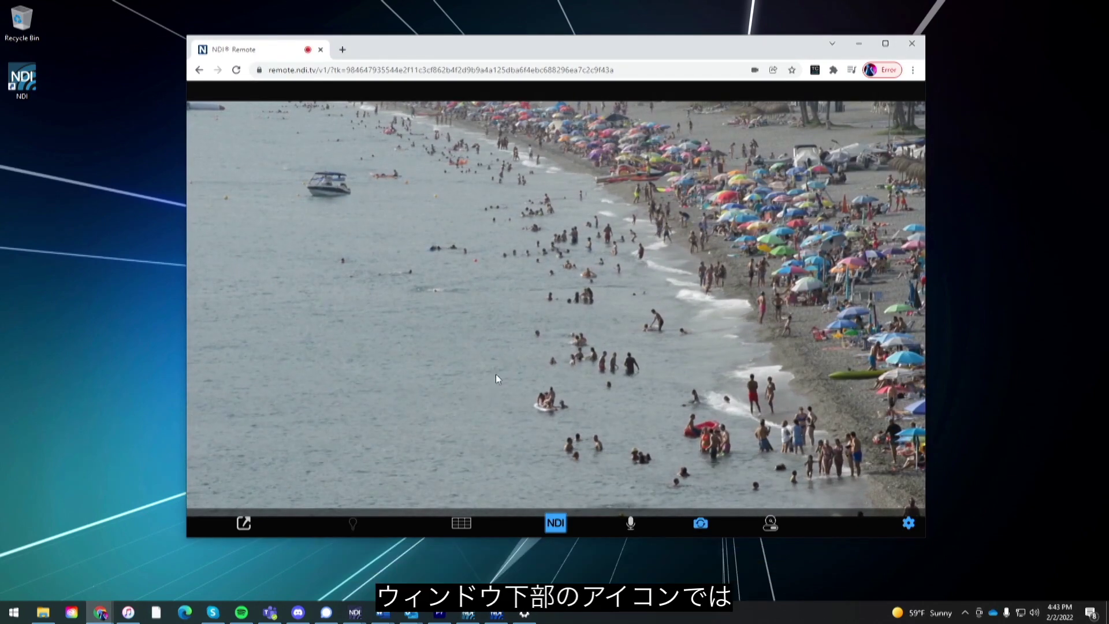
left_click(461, 524)
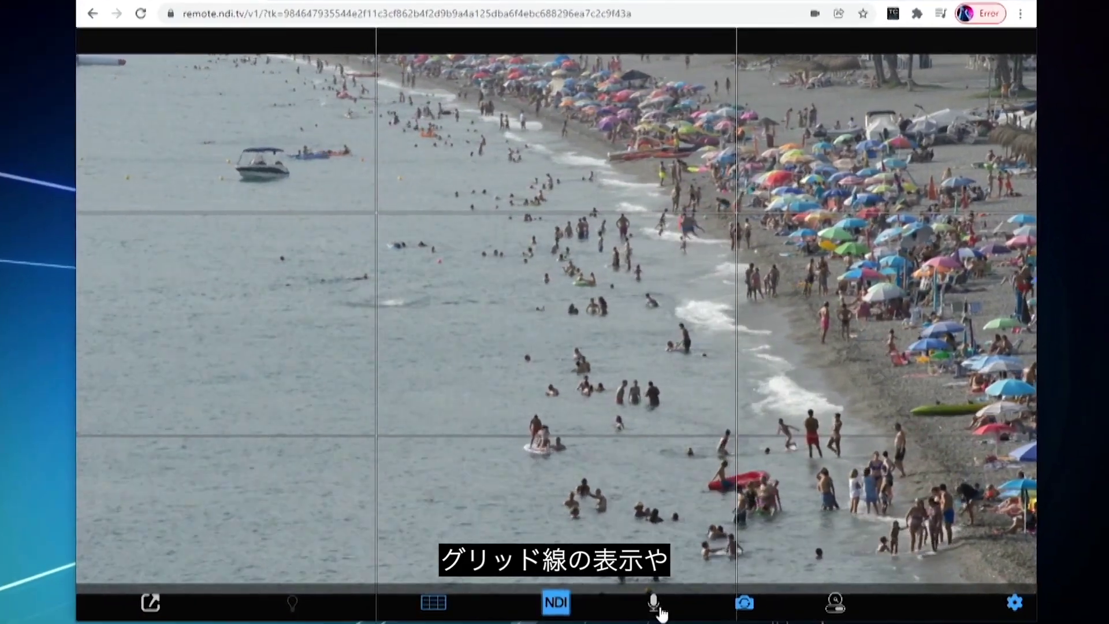
left_click(659, 608)
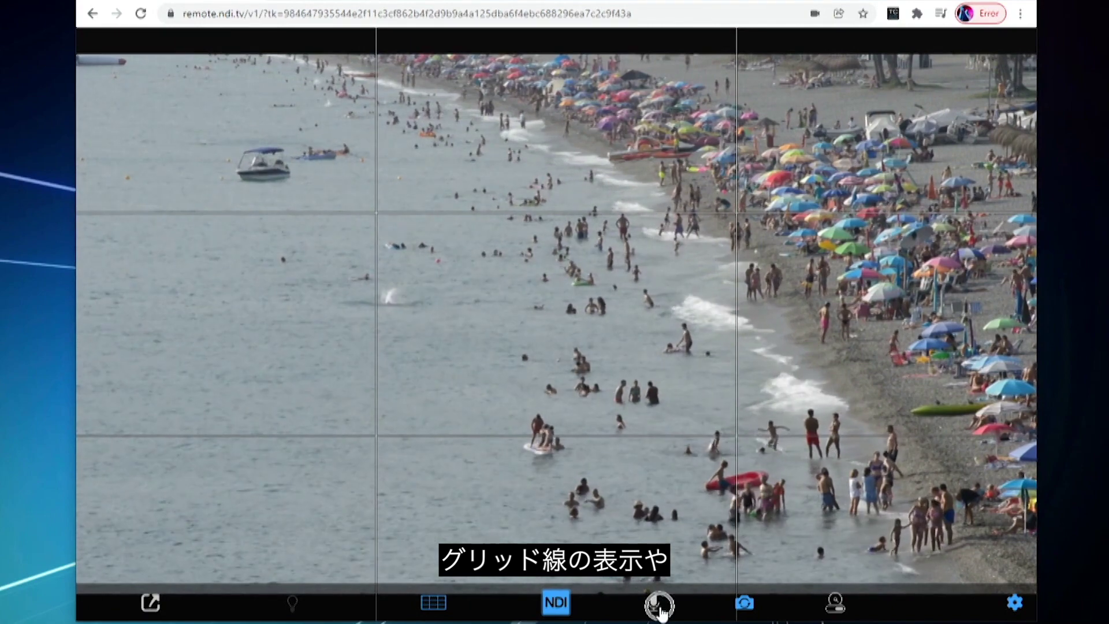
left_click(654, 604)
left_click(744, 603)
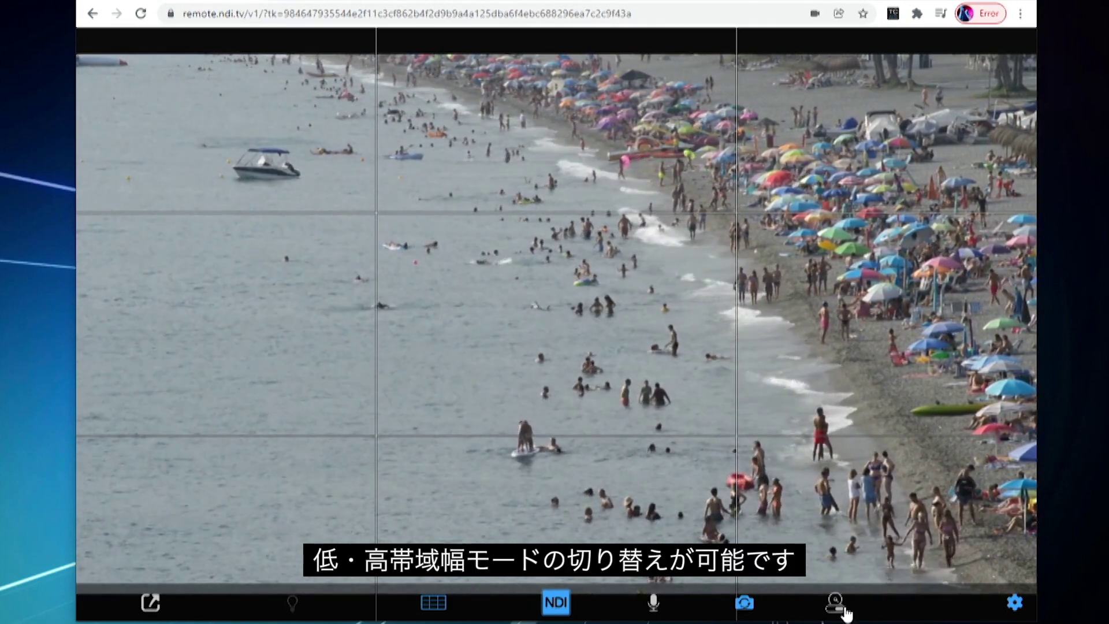
left_click(1015, 604)
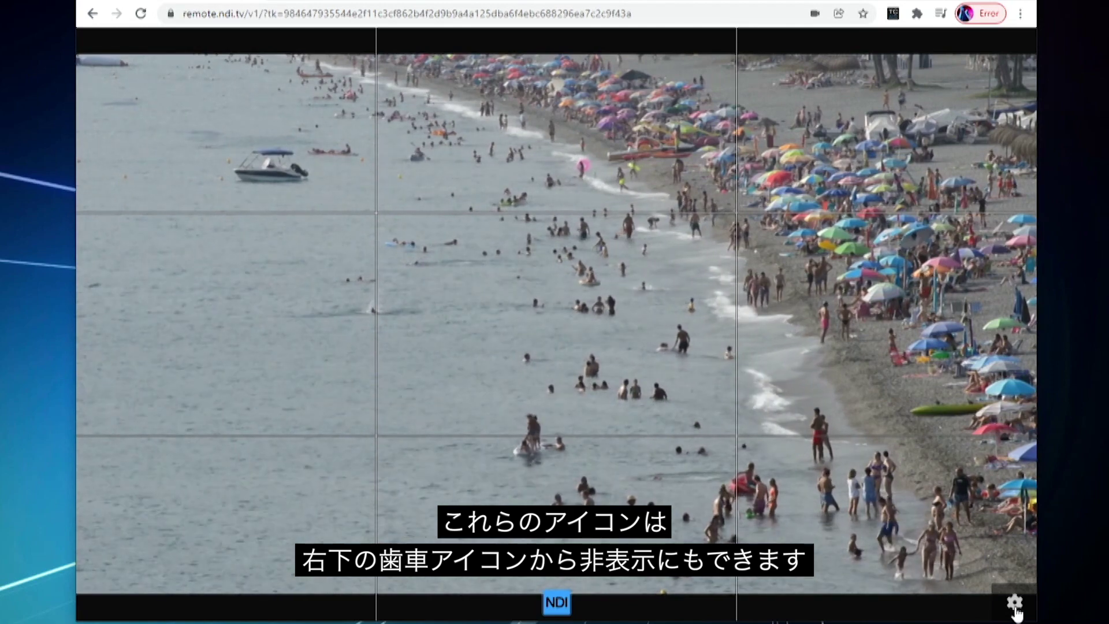
left_click(1015, 607)
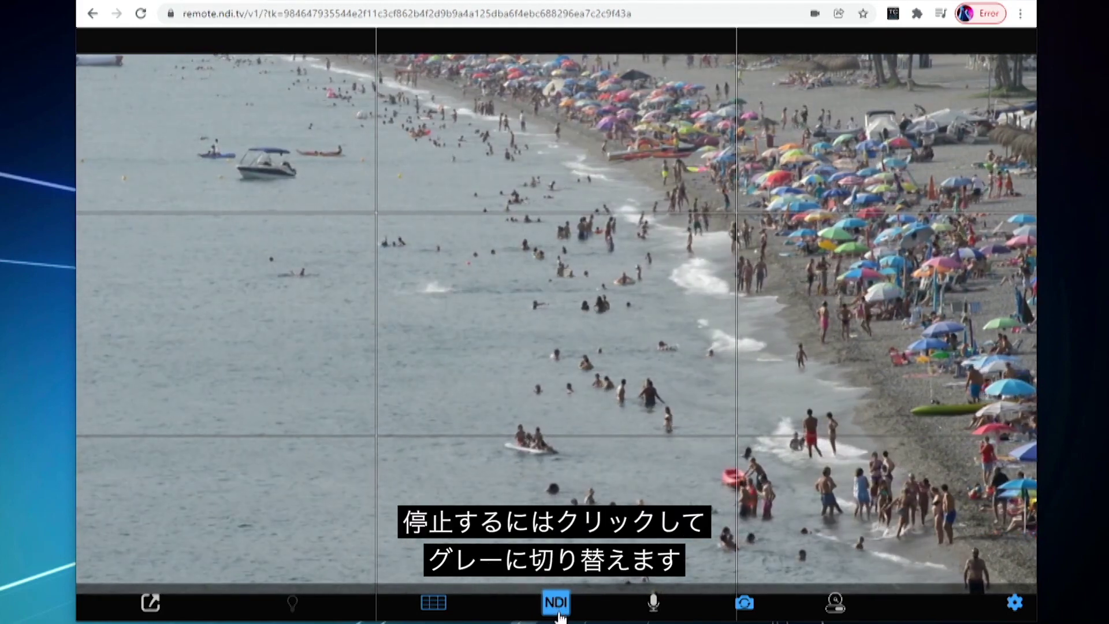
left_click(558, 613)
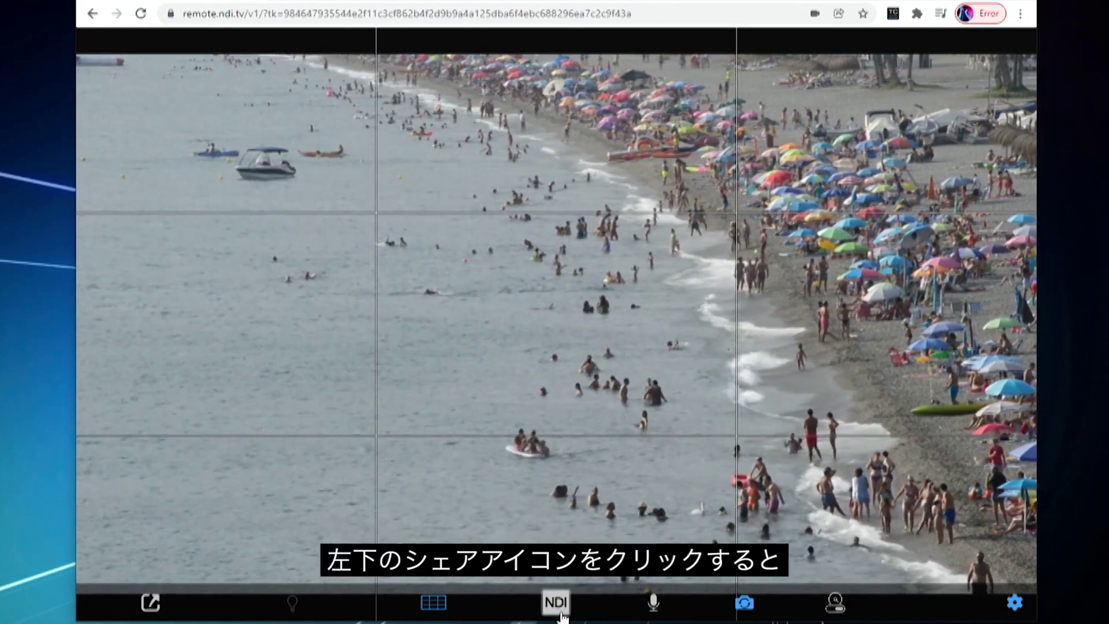
left_click(559, 614)
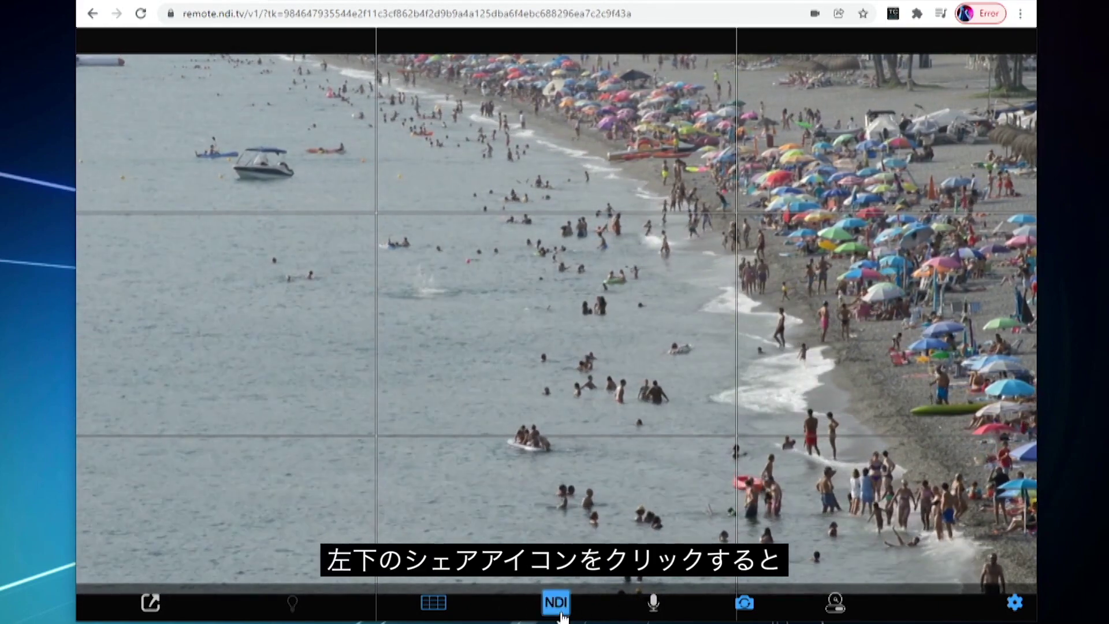
left_click(151, 604)
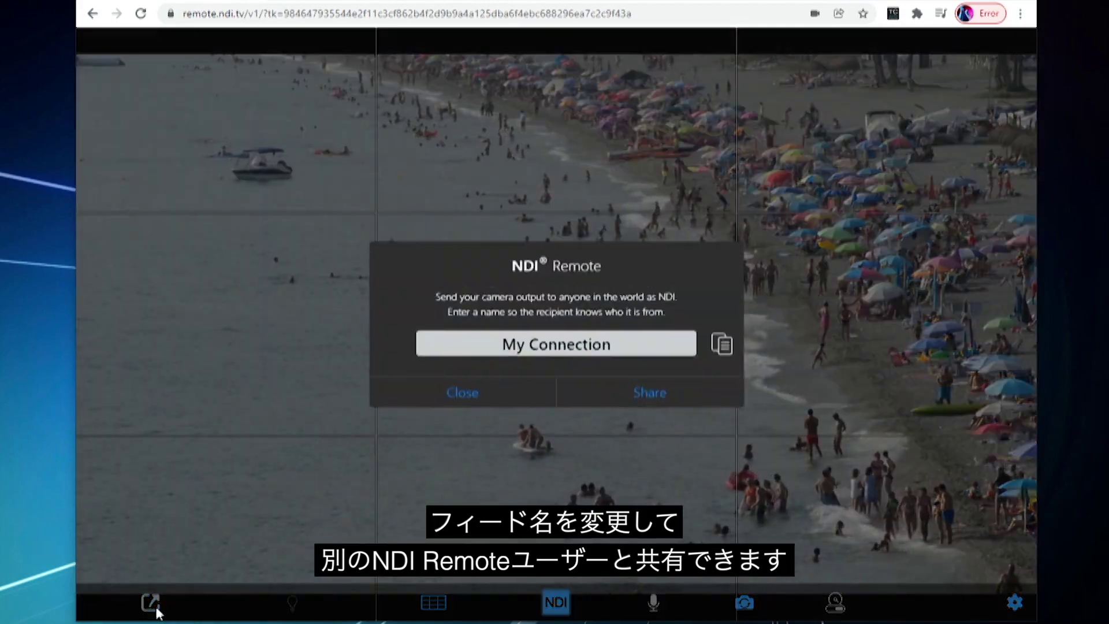
Play the Beach Camera feed in NDI Studio Monitor from NDI Remote
left_click(632, 346)
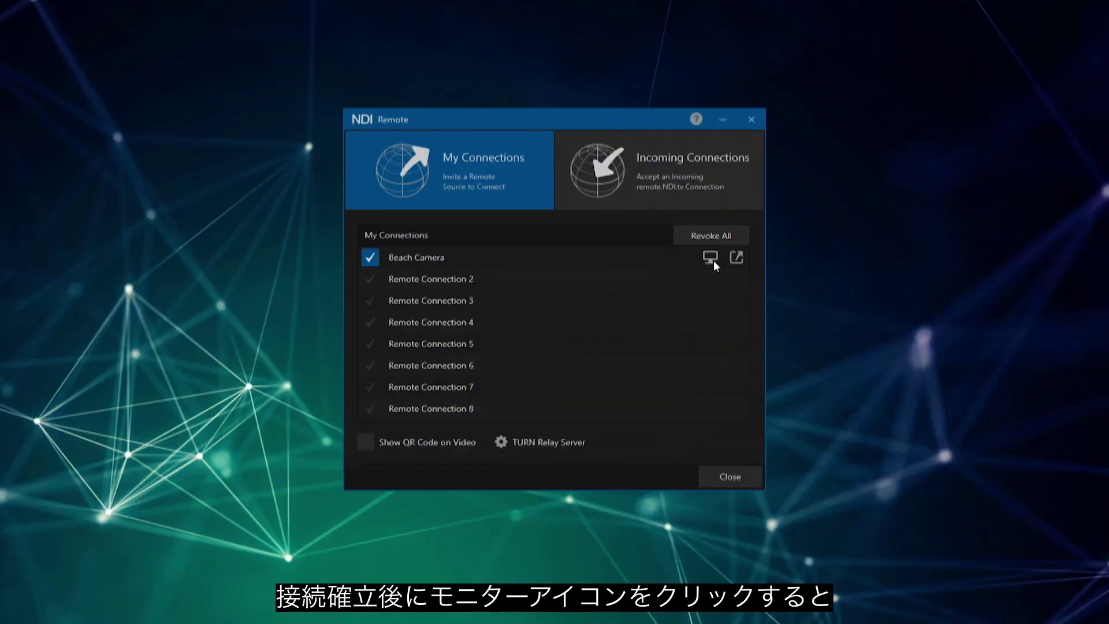
left_click(714, 261)
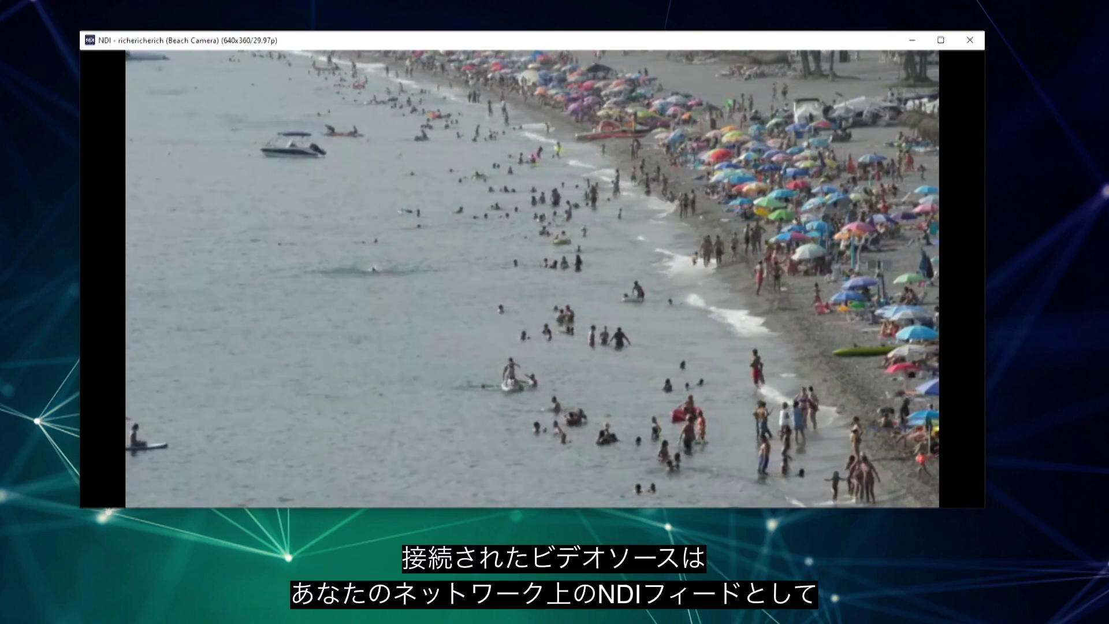
List the available NDI sources from Studio Monitor's source menu and machine submenu
right_click(223, 133)
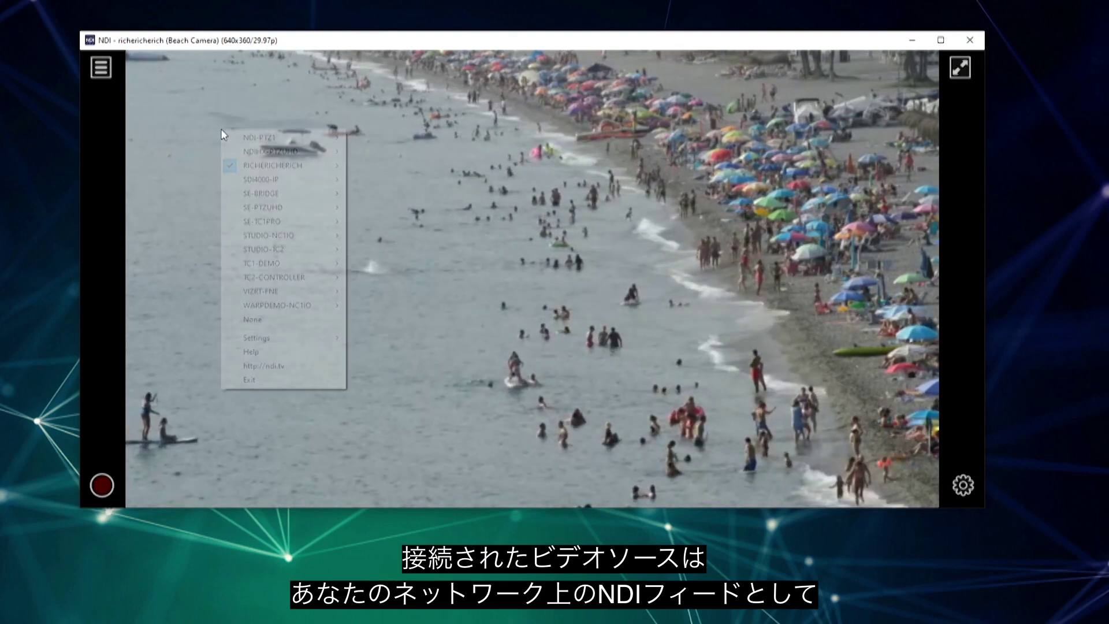
mouse_move(300, 166)
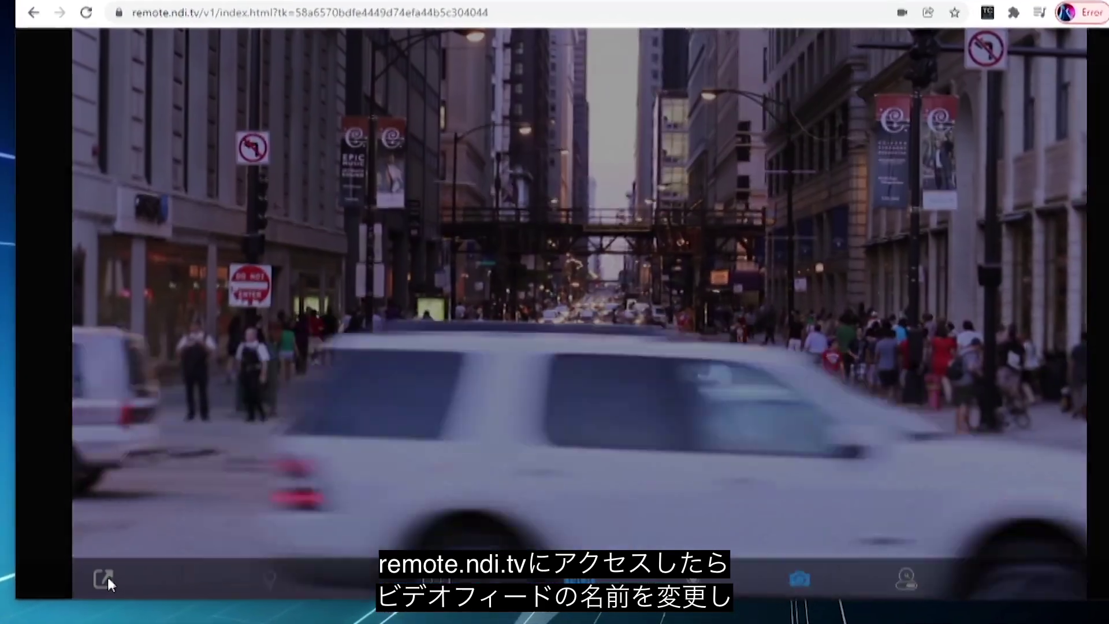
Rename the street feed from My Connection to Busy Street, copy its link, and share it
left_click(106, 574)
left_click_drag(663, 336, 471, 339)
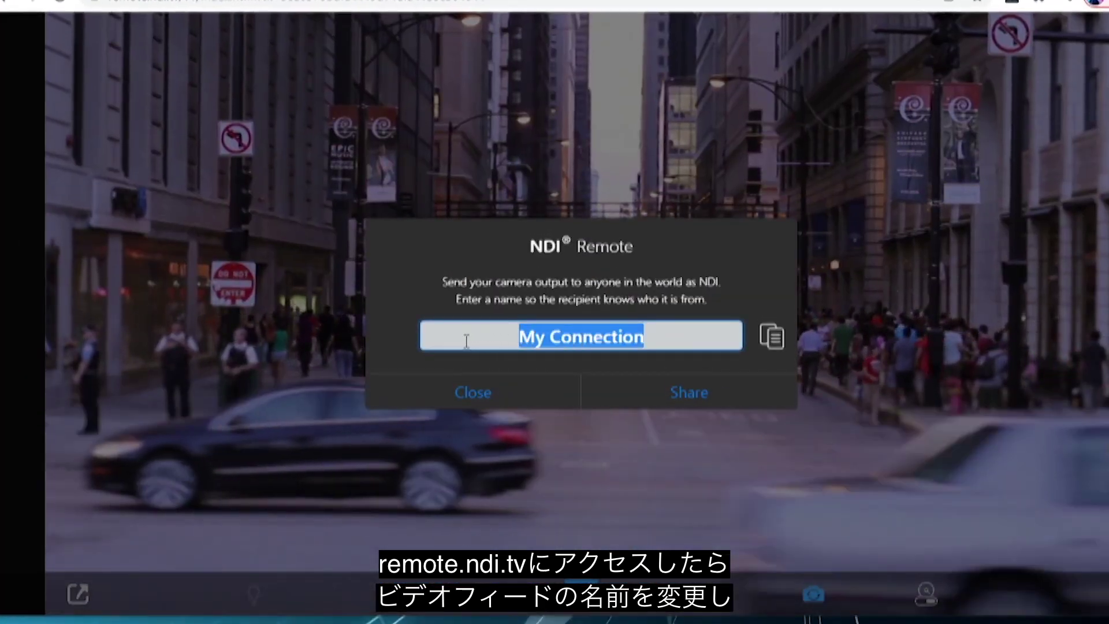
type("Bu")
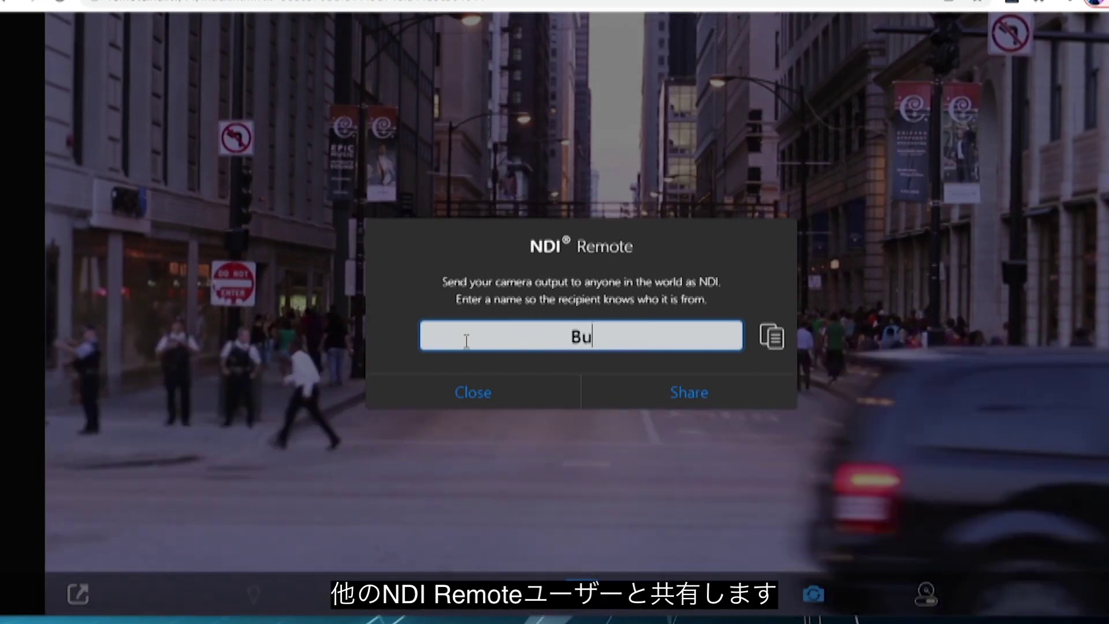
type("sy Street")
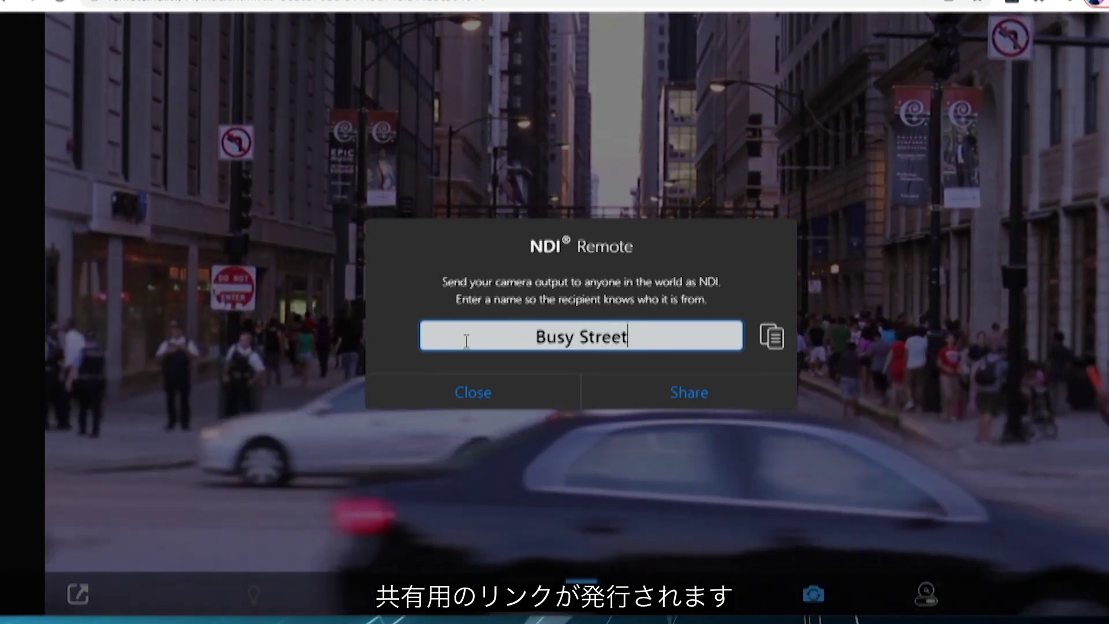
left_click(772, 338)
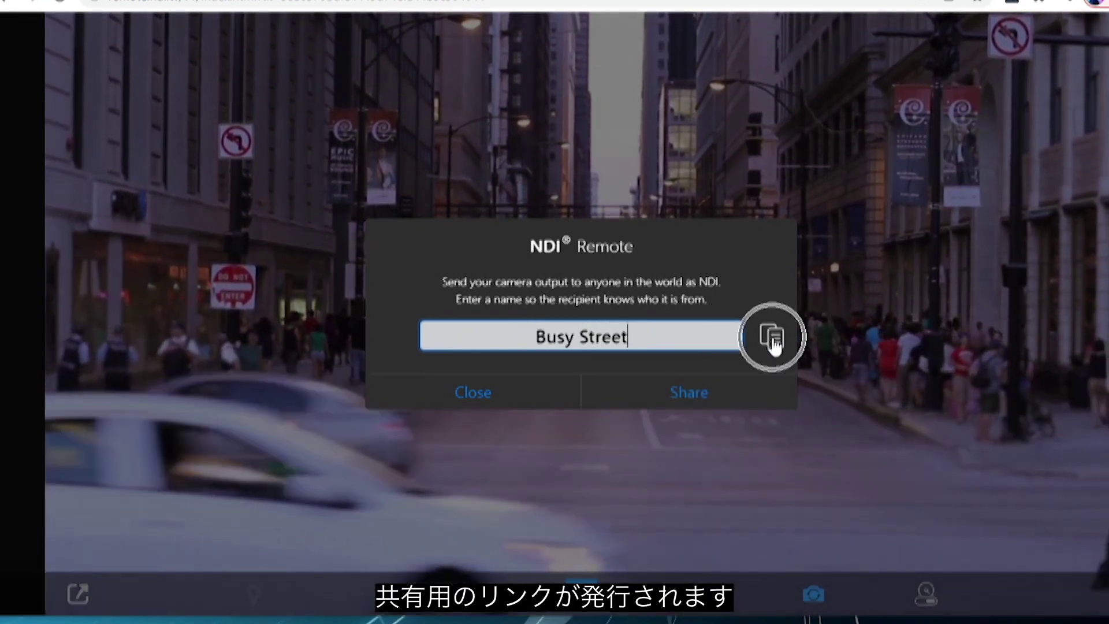
left_click(722, 395)
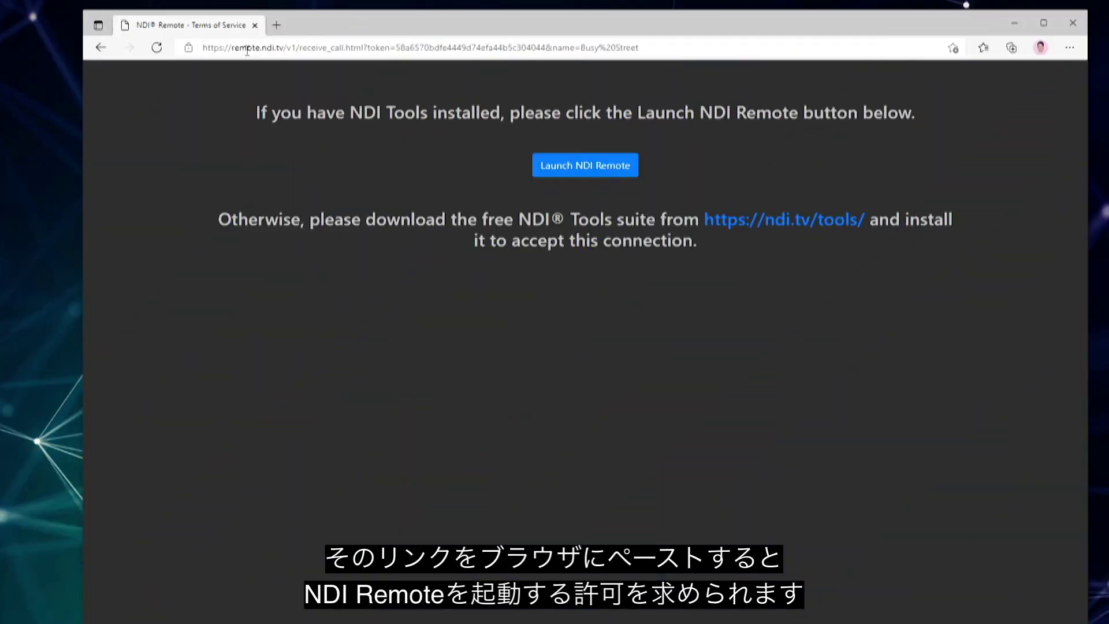
Accept the Busy Street link in NDI Remote and play it in Studio Monitor
left_click(592, 170)
left_click(679, 139)
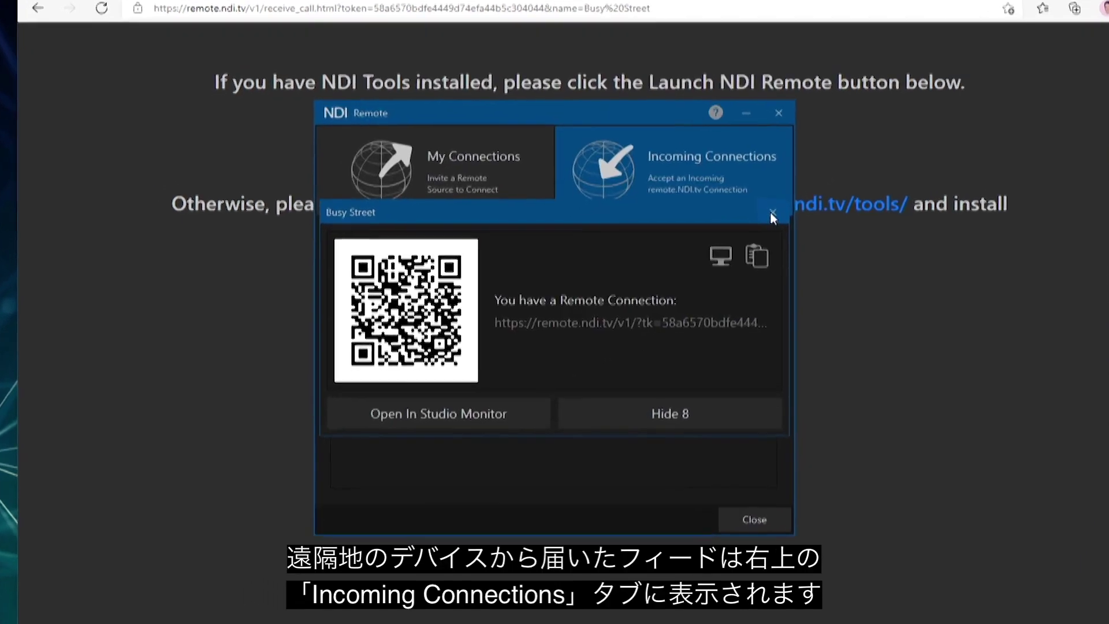
left_click(746, 226)
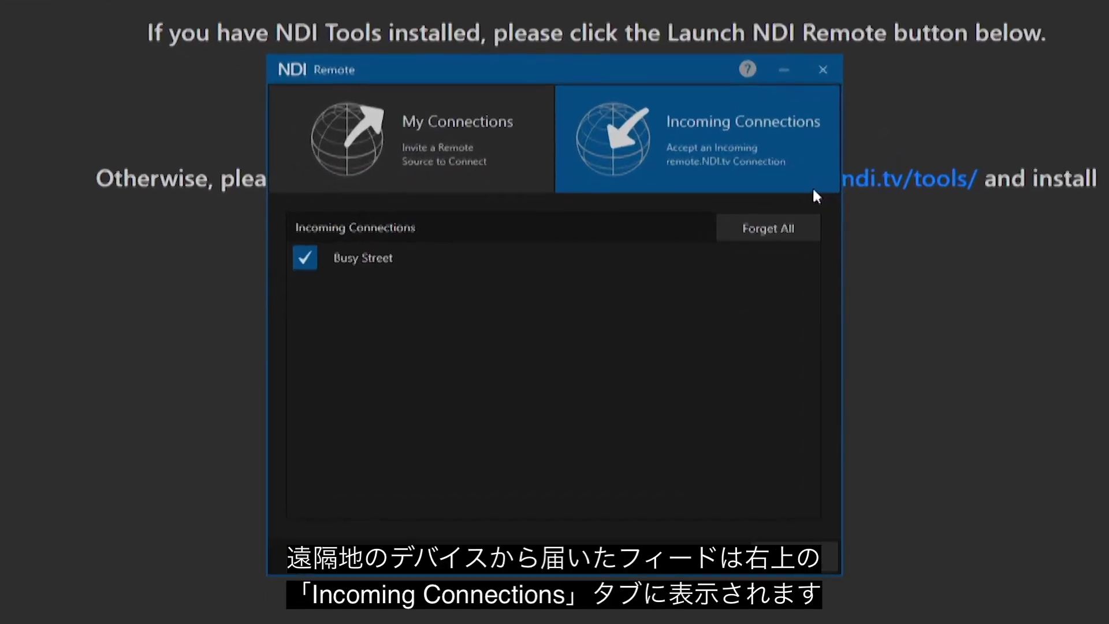
left_click(395, 264)
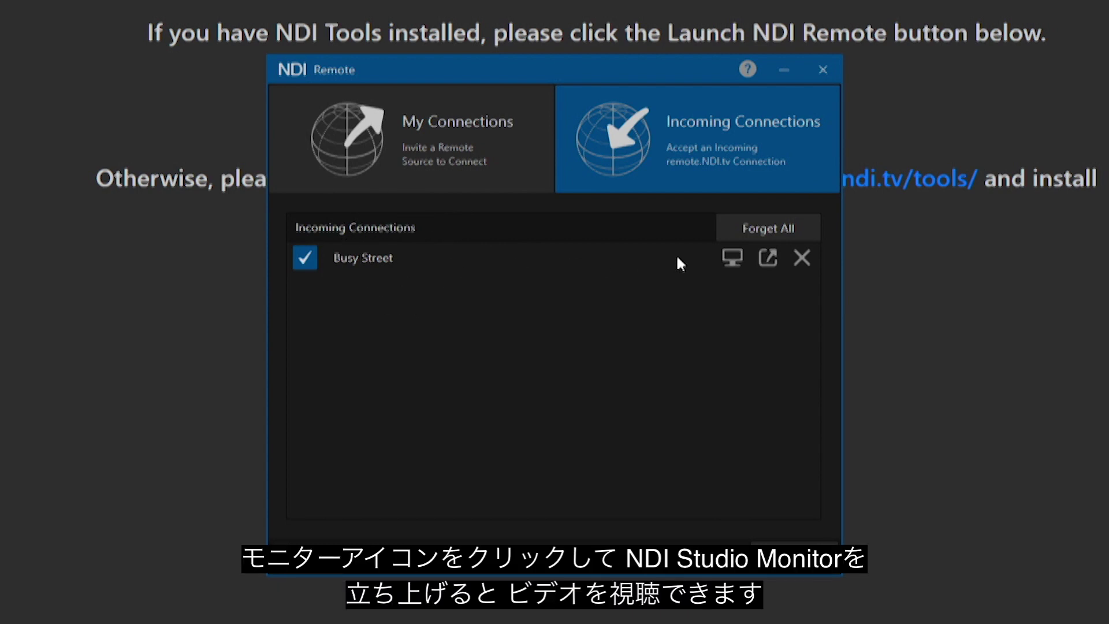
left_click(728, 261)
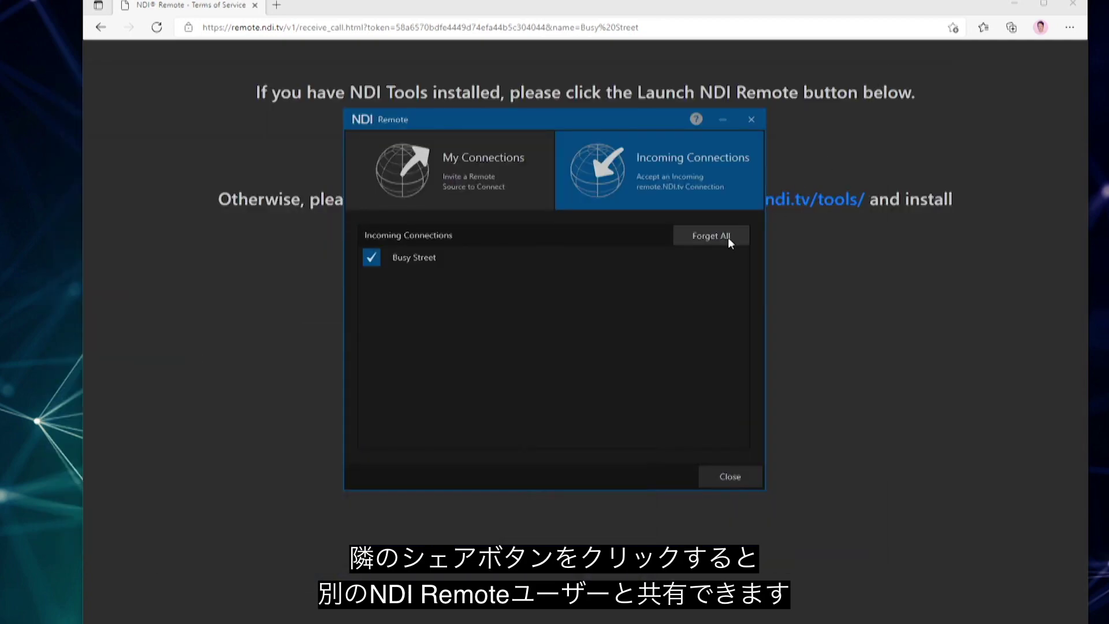
Return from the Busy Street monitor to NDI Remote's Incoming Connections list
mouse_move(712, 258)
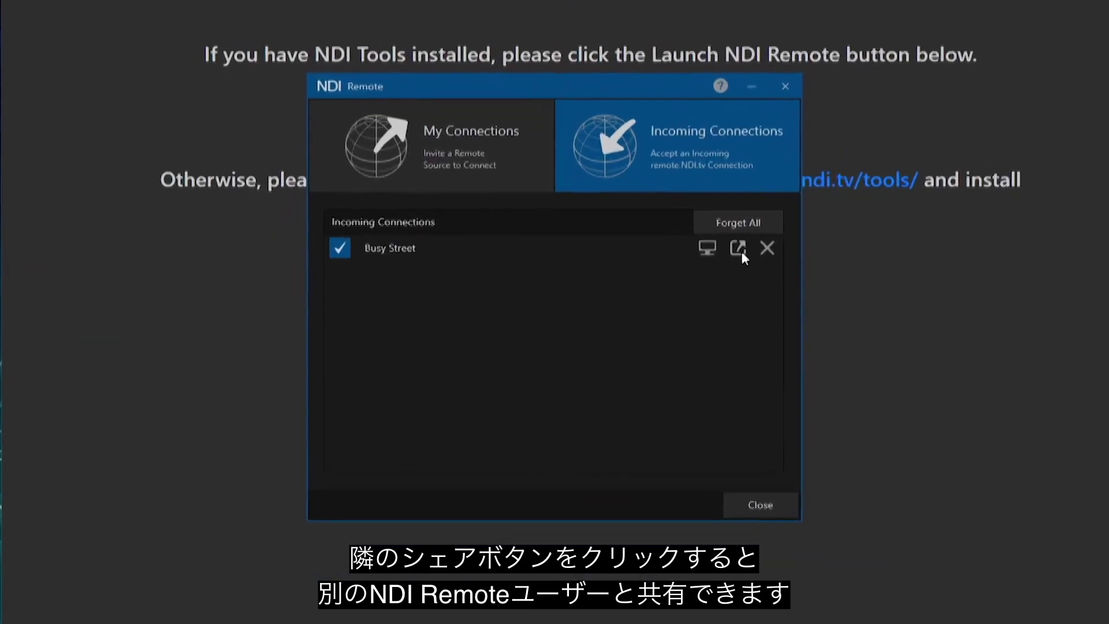